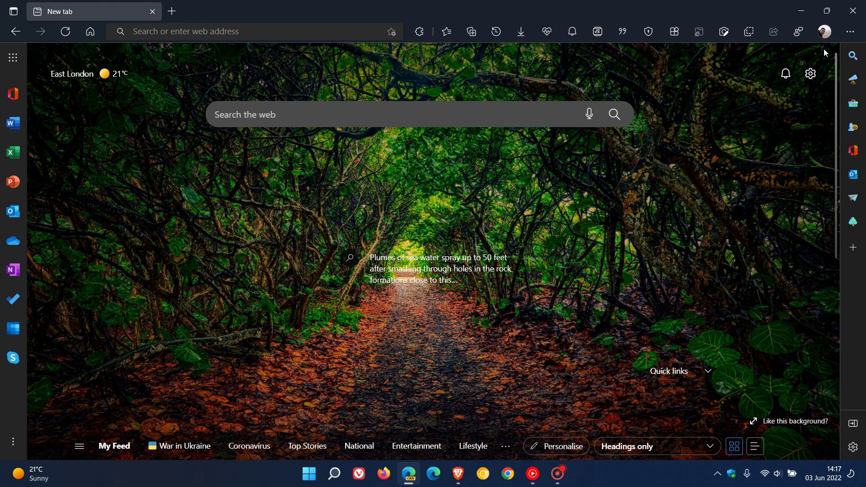
Switch on the Drop toolbar button under Appearance > Customise toolbar, then go back Home
left_click(825, 32)
left_click(738, 107)
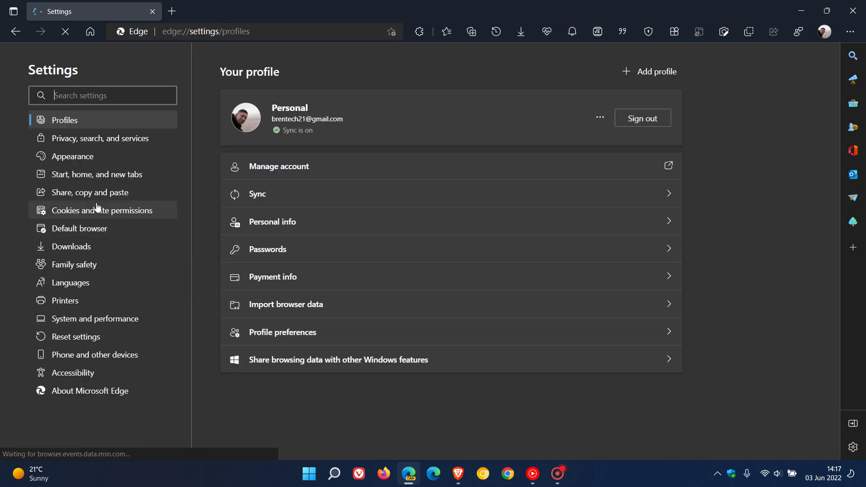
left_click(81, 162)
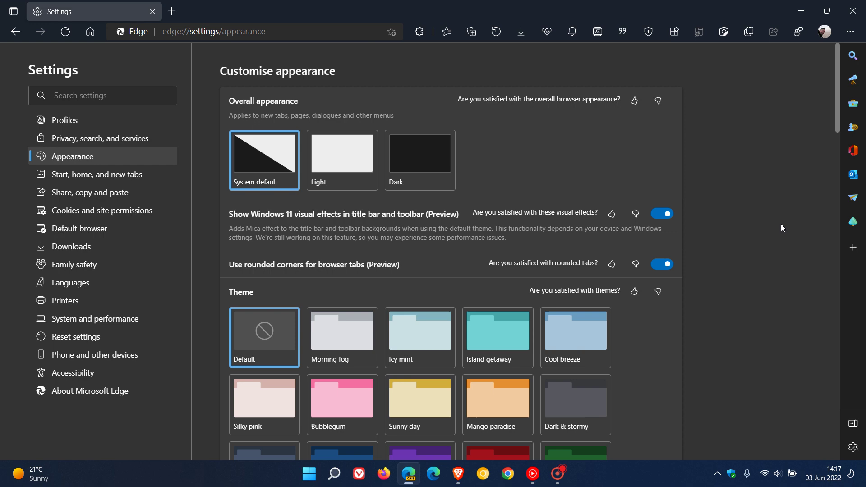
scroll(781, 228, "down", 8)
scroll(782, 228, "down", 10)
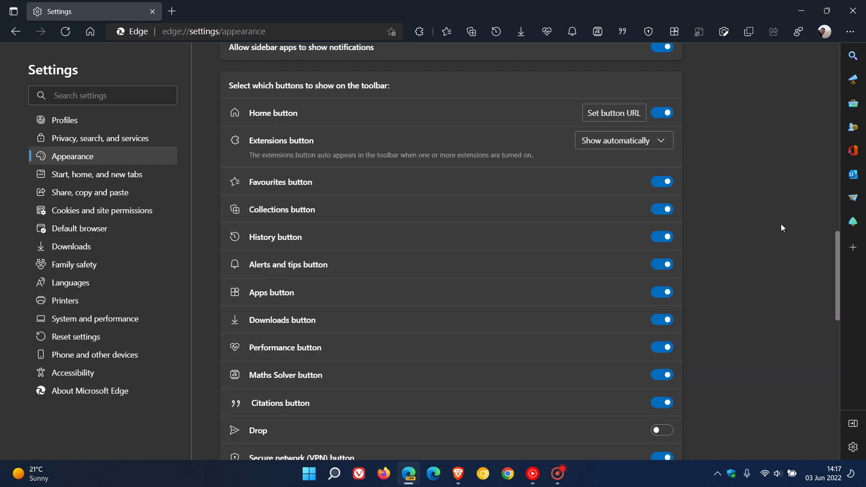
scroll(782, 228, "down", 4)
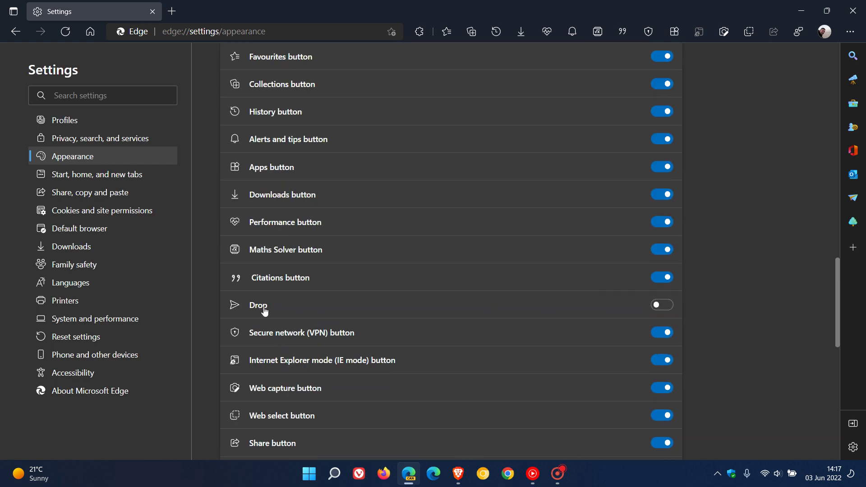
left_click(667, 306)
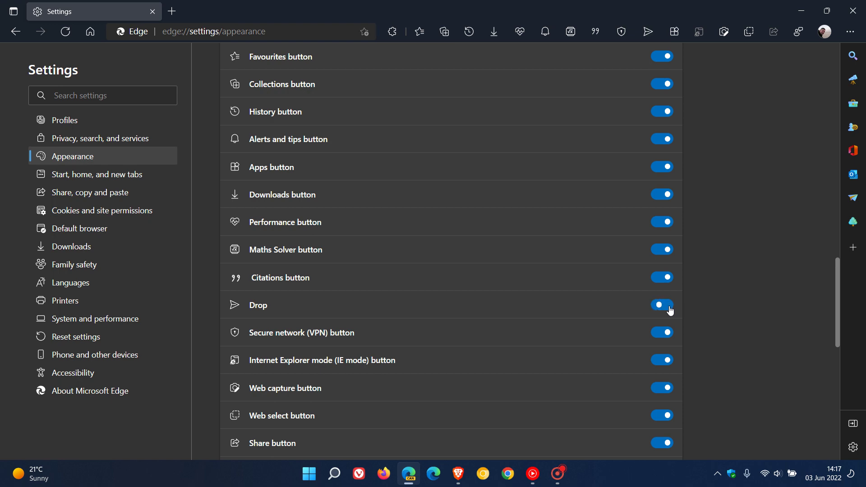
left_click(91, 36)
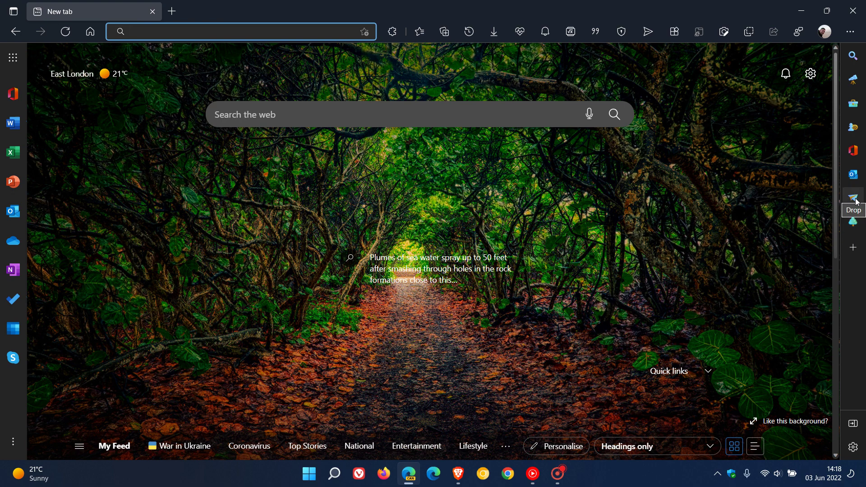
Open Drop from More tools and scroll through its introductory cards on sending files and notes
left_click(850, 32)
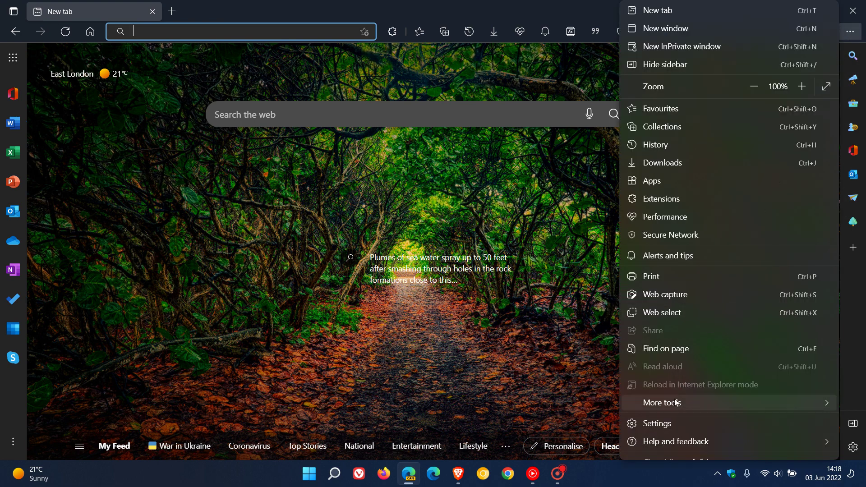
mouse_move(674, 404)
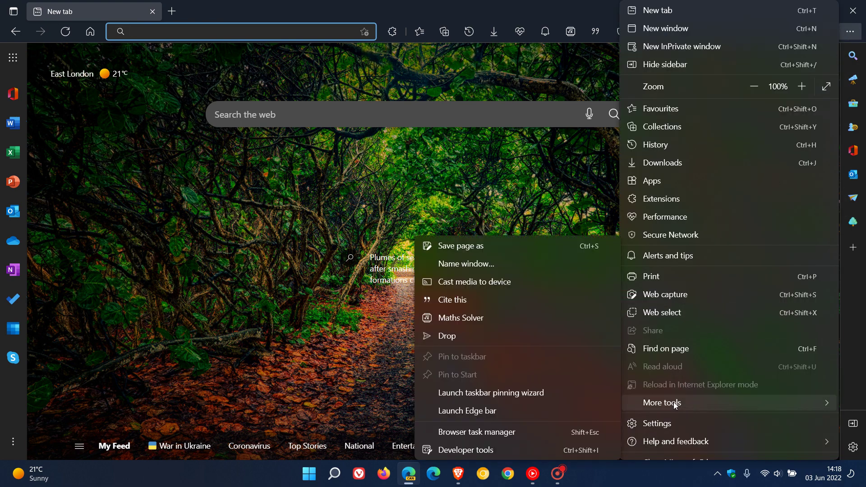
left_click(526, 335)
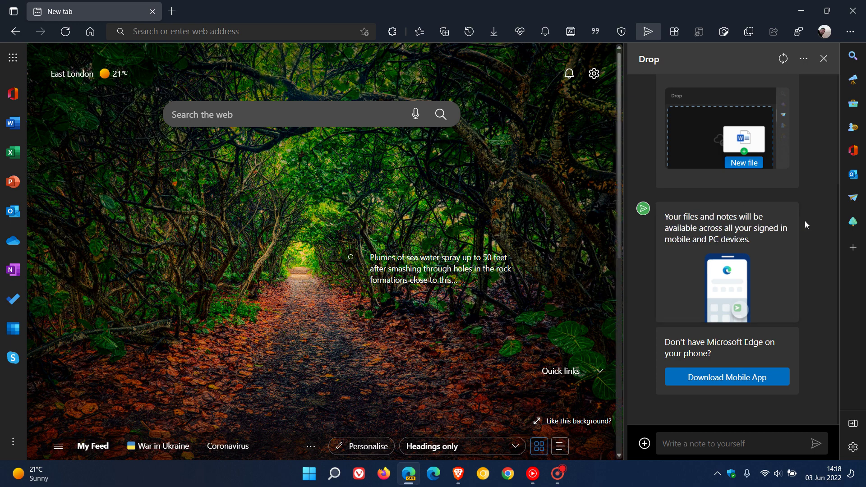
scroll(808, 224, "up", 5)
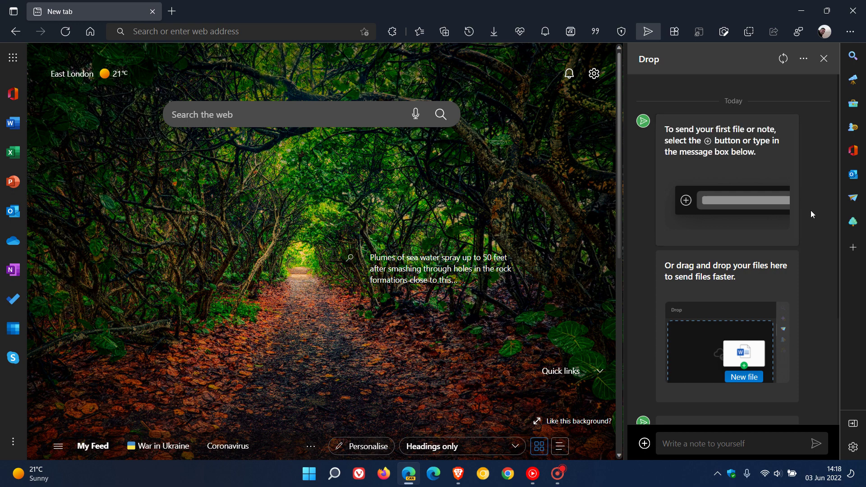
scroll(811, 210, "down", 2)
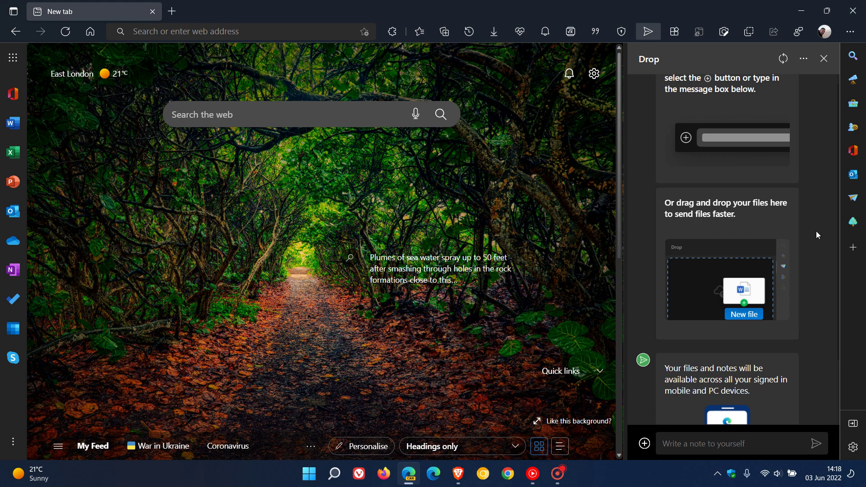
scroll(816, 233, "down", 3)
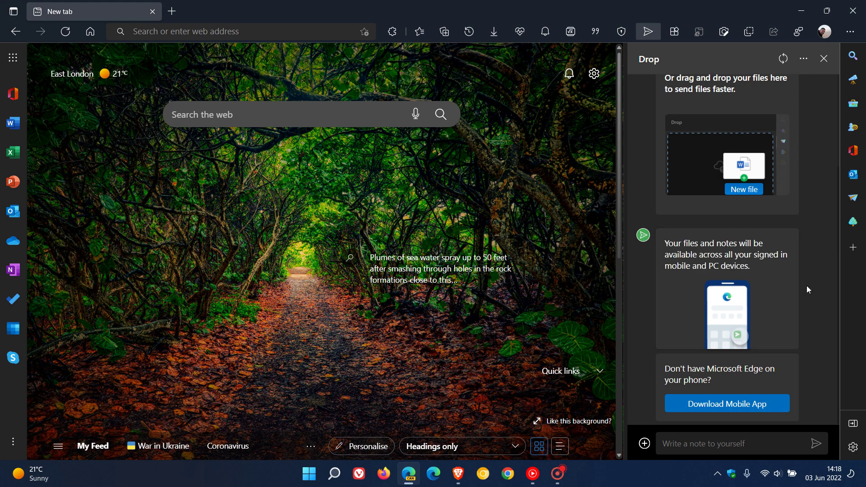
scroll(808, 290, "down", 1)
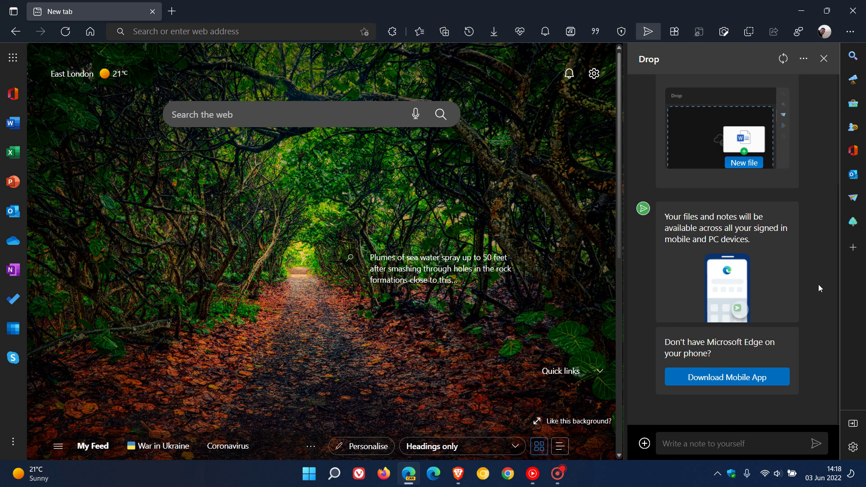
Upload the 574.jpg image from the Downloads folder into Drop
left_click(645, 444)
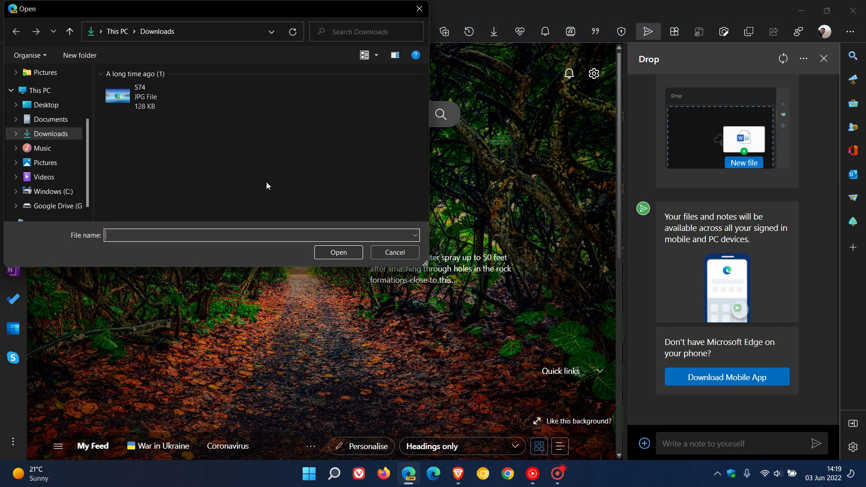
left_click(121, 102)
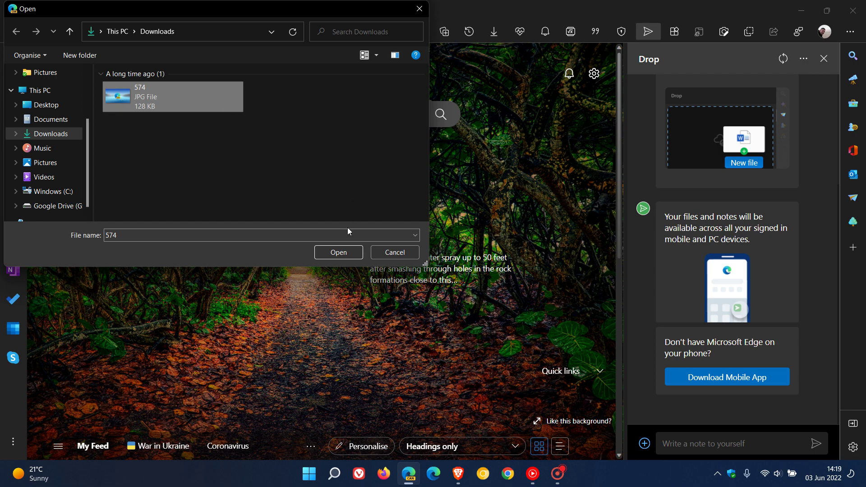
left_click(338, 252)
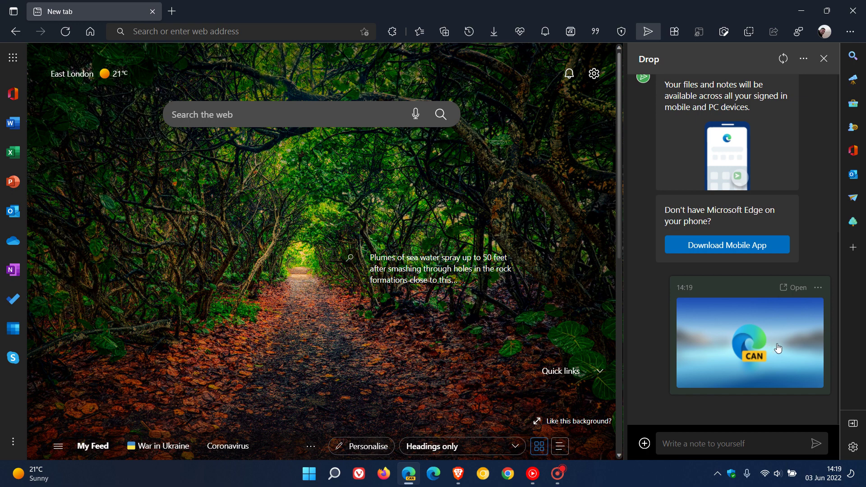
left_click(819, 289)
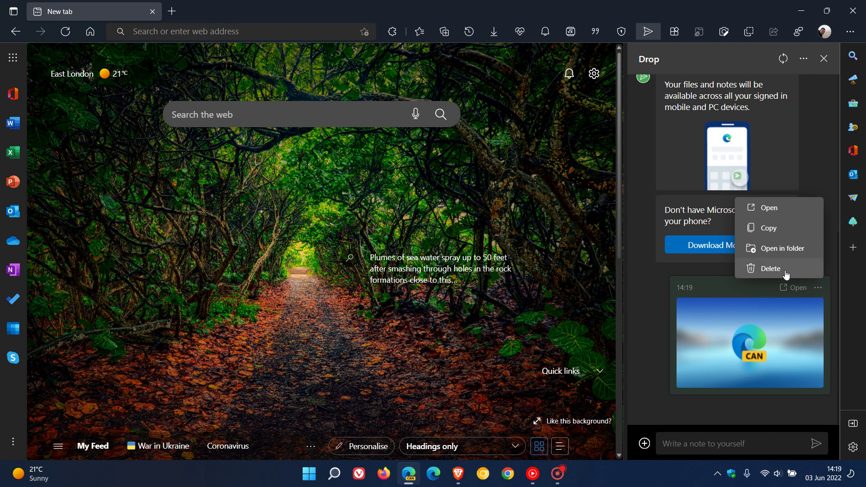
left_click(782, 249)
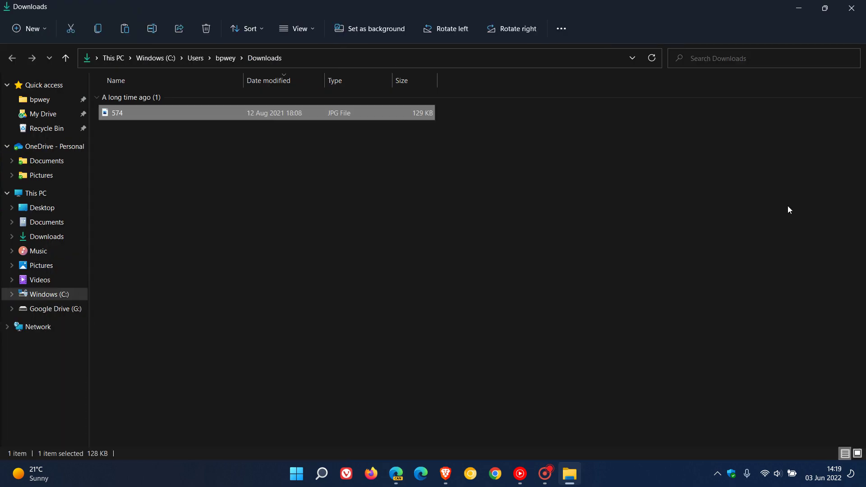
left_click(799, 8)
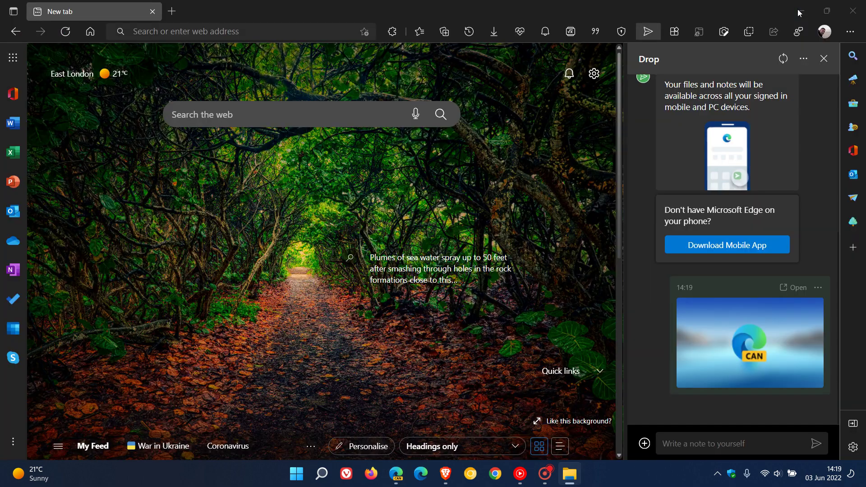
left_click(818, 288)
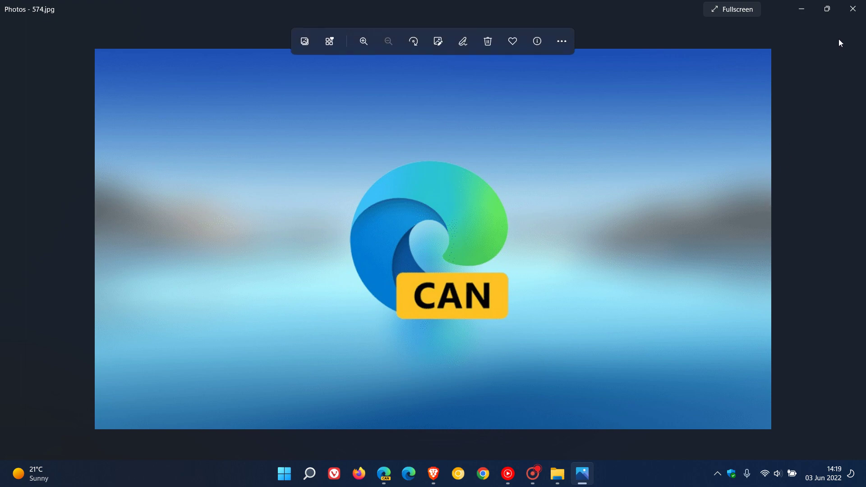
left_click(802, 9)
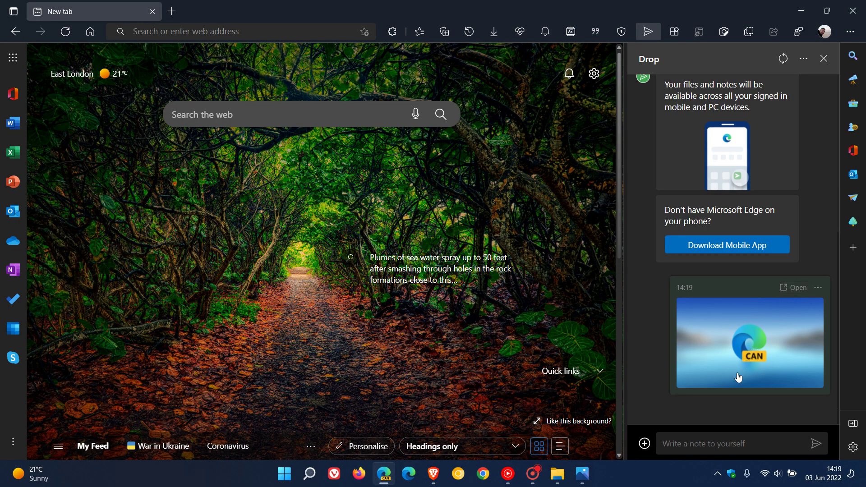
Send a note reading 'hello' to yourself in Drop
left_click(709, 445)
type("hello")
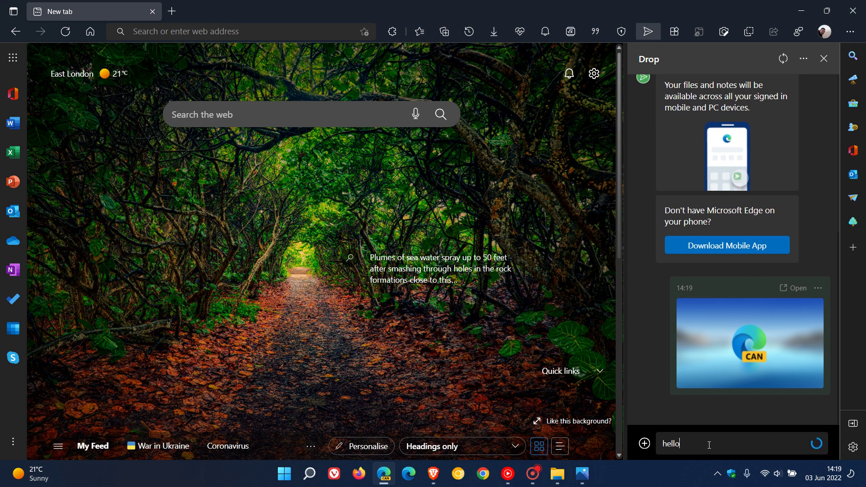
key("Return")
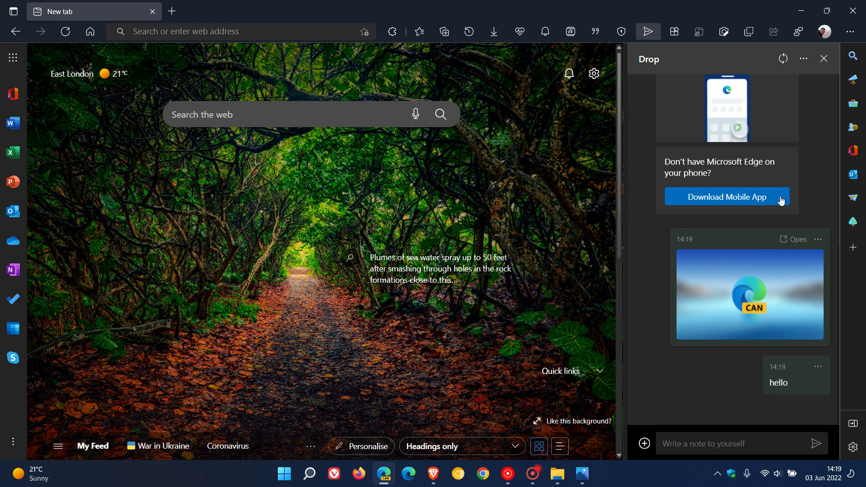
Refresh the Drop conversation and reveal its More options with OneDrive storage details
scroll(806, 163, "up", 10)
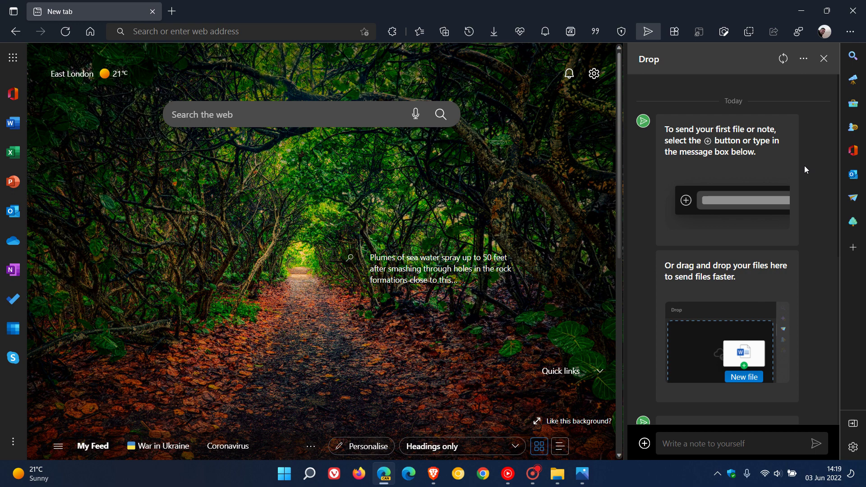
left_click(784, 60)
left_click(805, 60)
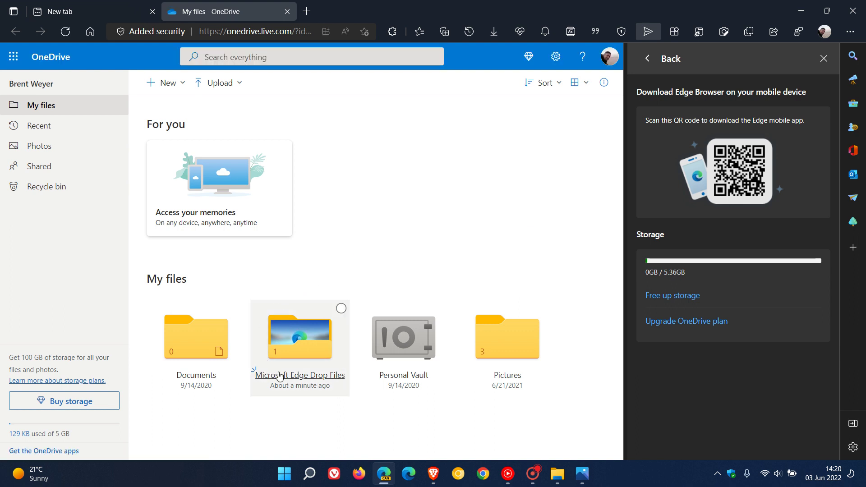
Open the Microsoft Edge Drop Files folder containing 574.jpg, and return the side panel to Drop
left_click(313, 345)
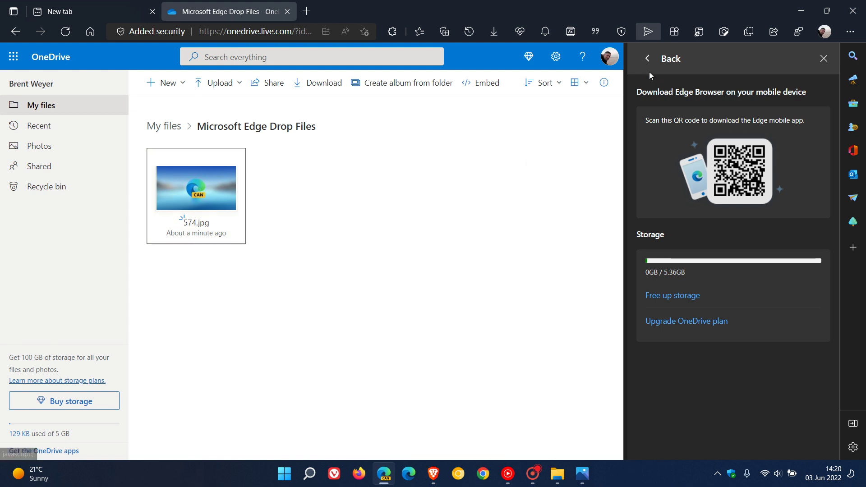
left_click(647, 58)
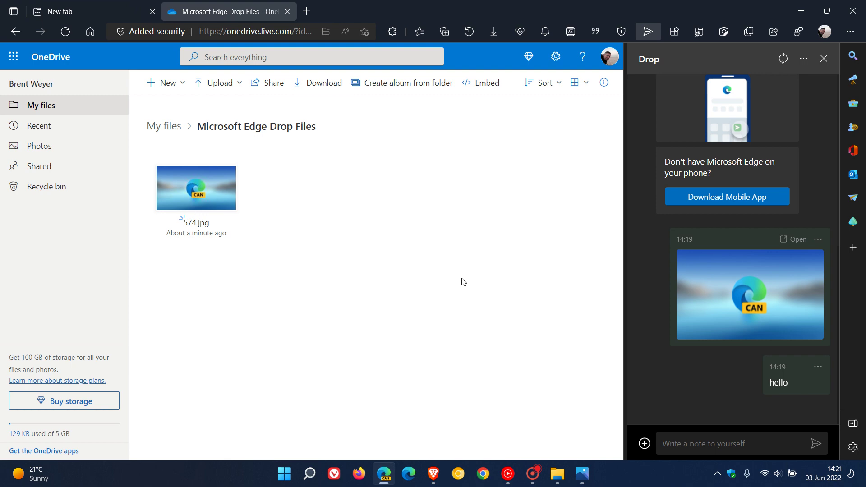
Replace the OneDrive page with the new tab page and close the Drop panel
left_click(90, 31)
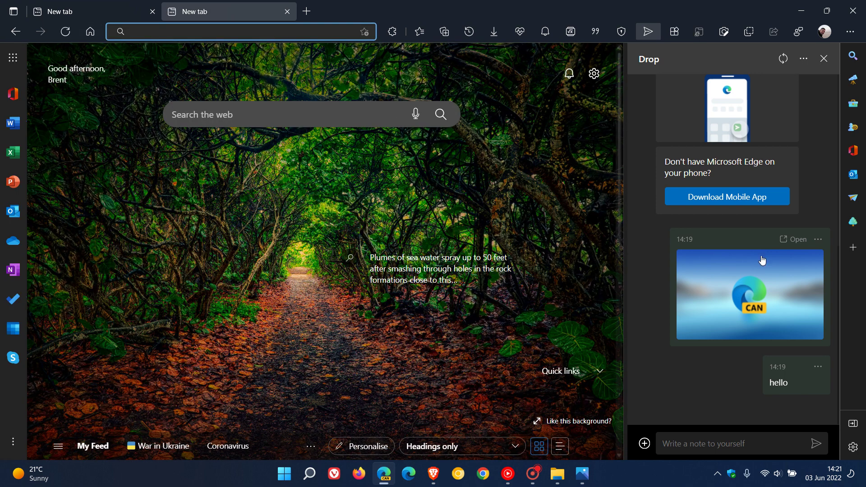
scroll(764, 236, "up", 10)
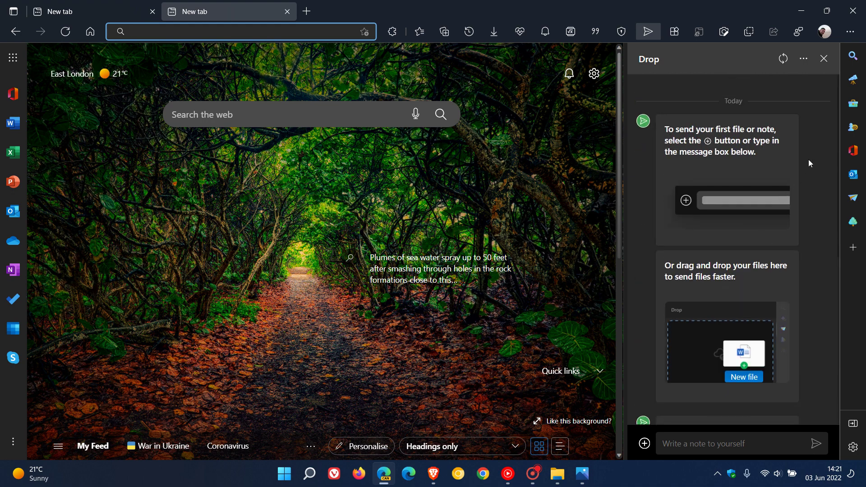
left_click(830, 63)
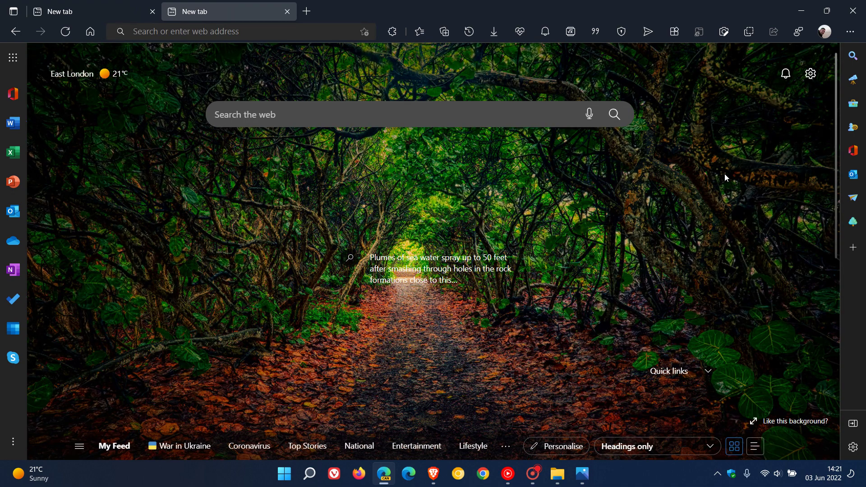